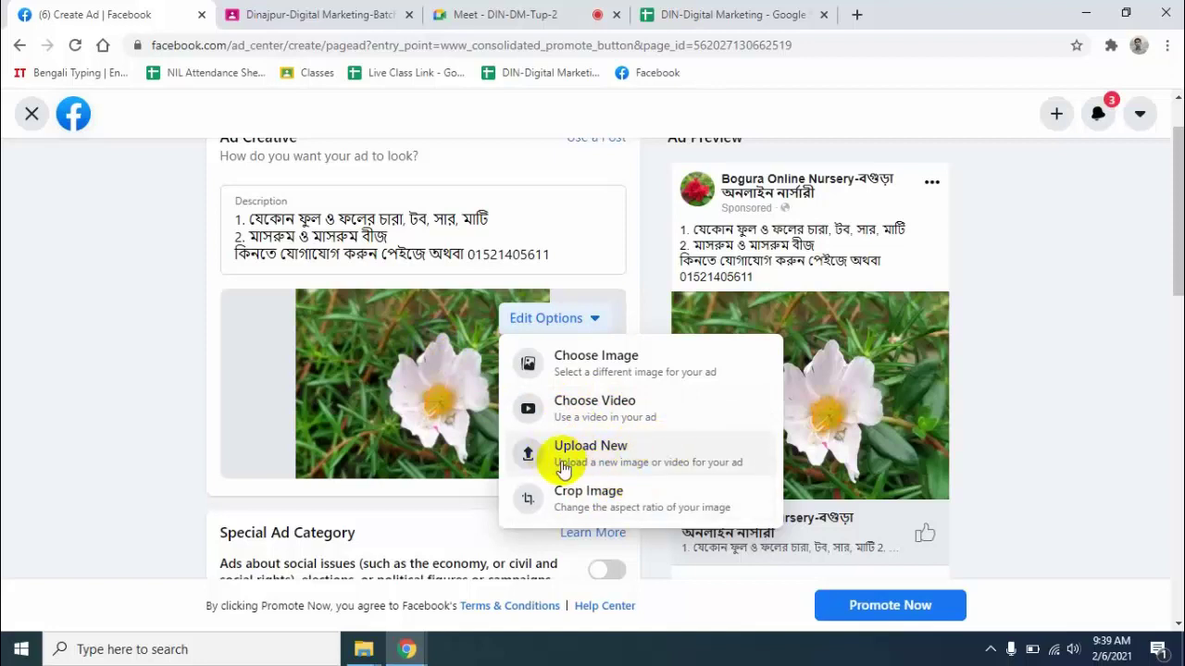
Close the image editing options and examine the page promotion's ad creative, ad preview, Special Ad Category and Audience sections.
{"action": "left_click", "coordinate": [651, 268]}
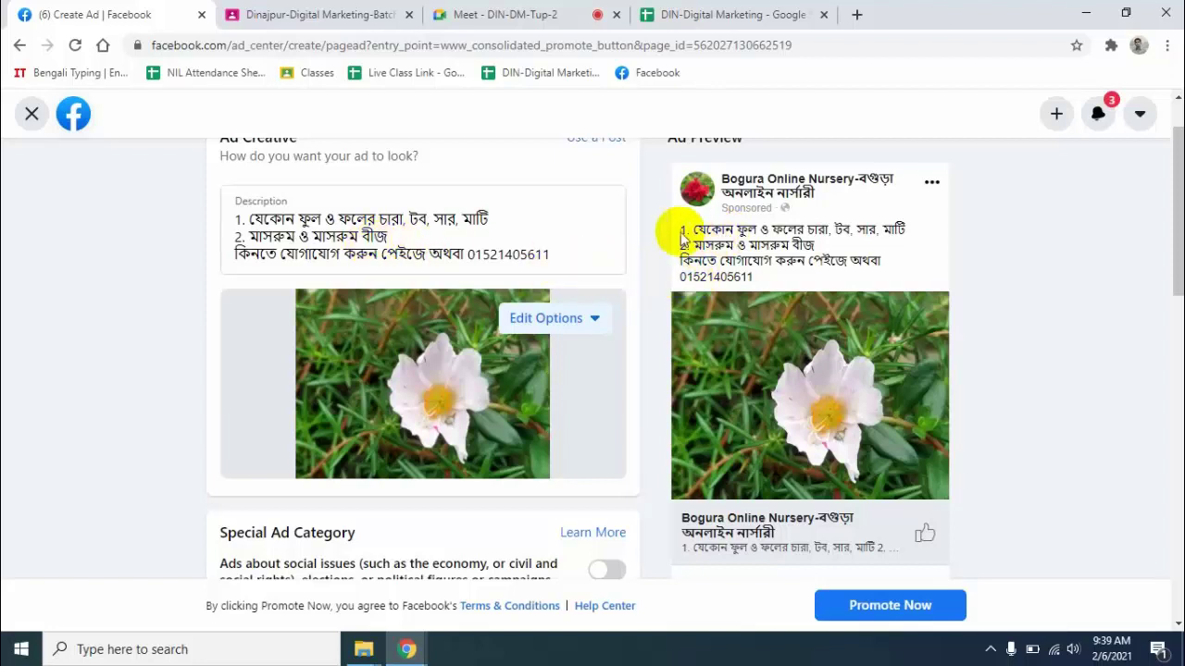
{"action": "scroll", "coordinate": [661, 237], "scroll_direction": "up", "scroll_amount": 2}
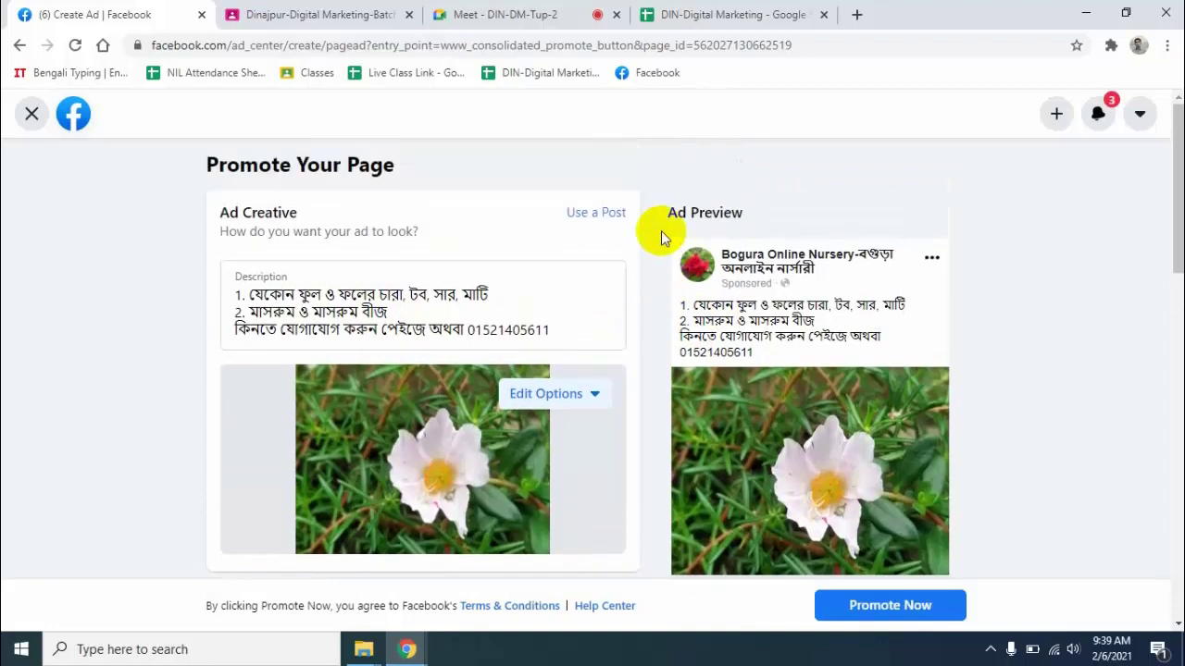
{"action": "scroll", "coordinate": [660, 237], "scroll_direction": "down", "scroll_amount": 1}
{"action": "scroll", "coordinate": [661, 236], "scroll_direction": "up", "scroll_amount": 1}
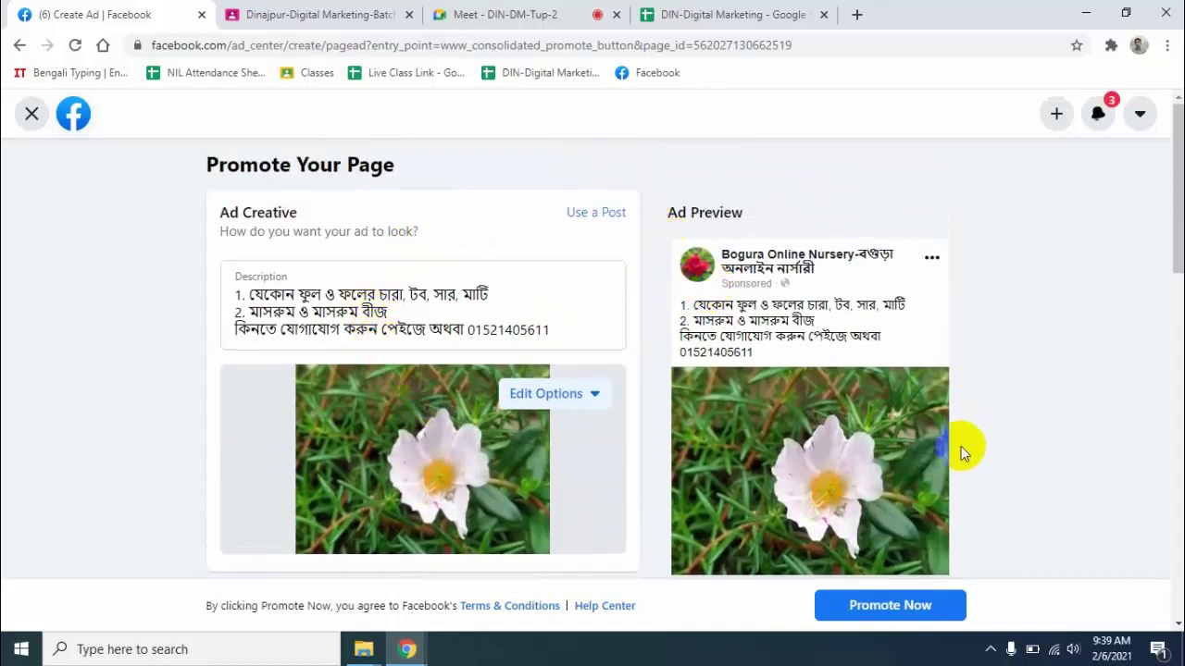
{"action": "scroll", "coordinate": [1046, 541], "scroll_direction": "down", "scroll_amount": 2}
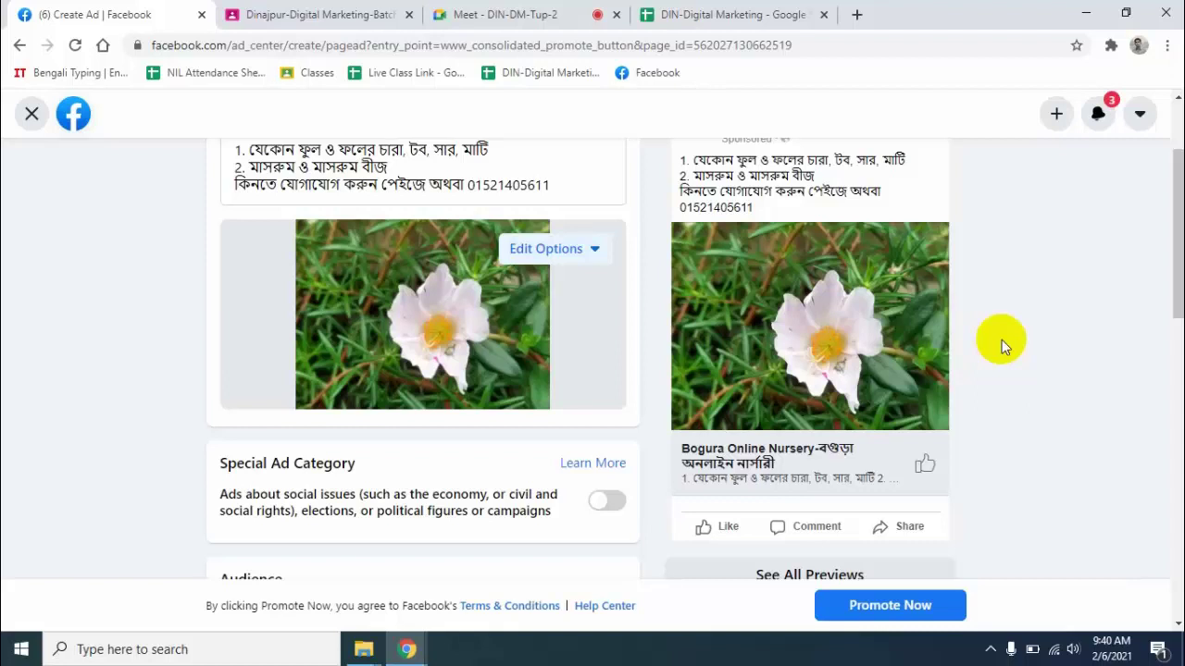
{"action": "scroll", "coordinate": [986, 328], "scroll_direction": "up", "scroll_amount": 2}
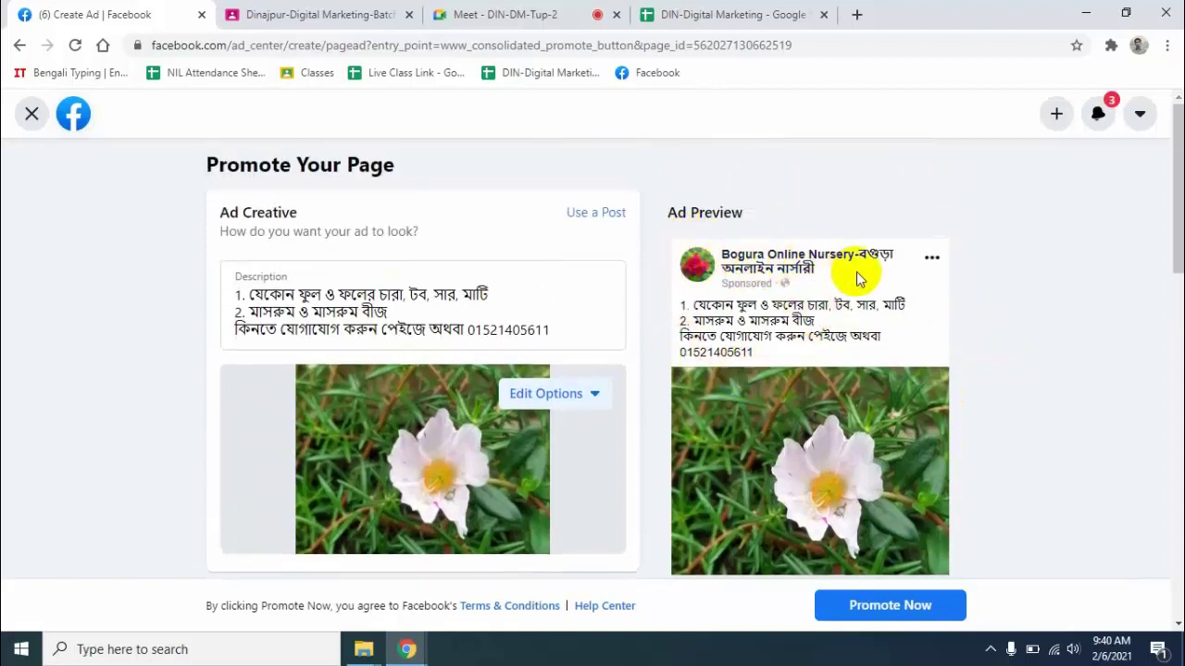
{"action": "scroll", "coordinate": [752, 381], "scroll_direction": "down", "scroll_amount": 4}
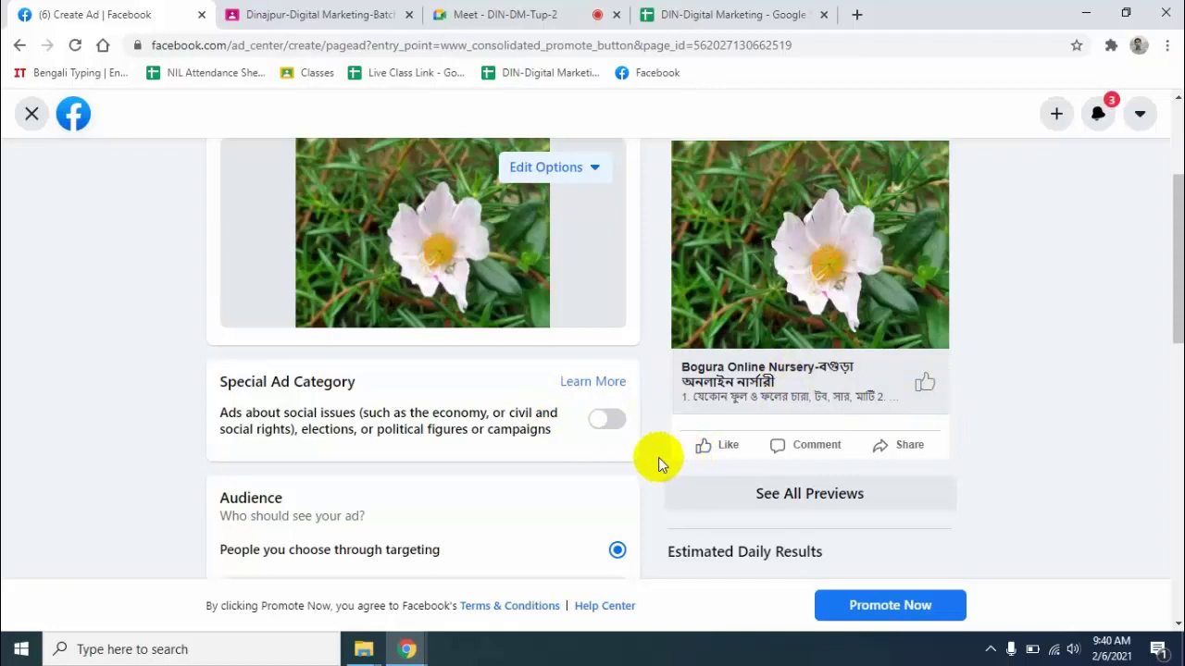
{"action": "scroll", "coordinate": [658, 457], "scroll_direction": "down", "scroll_amount": 1}
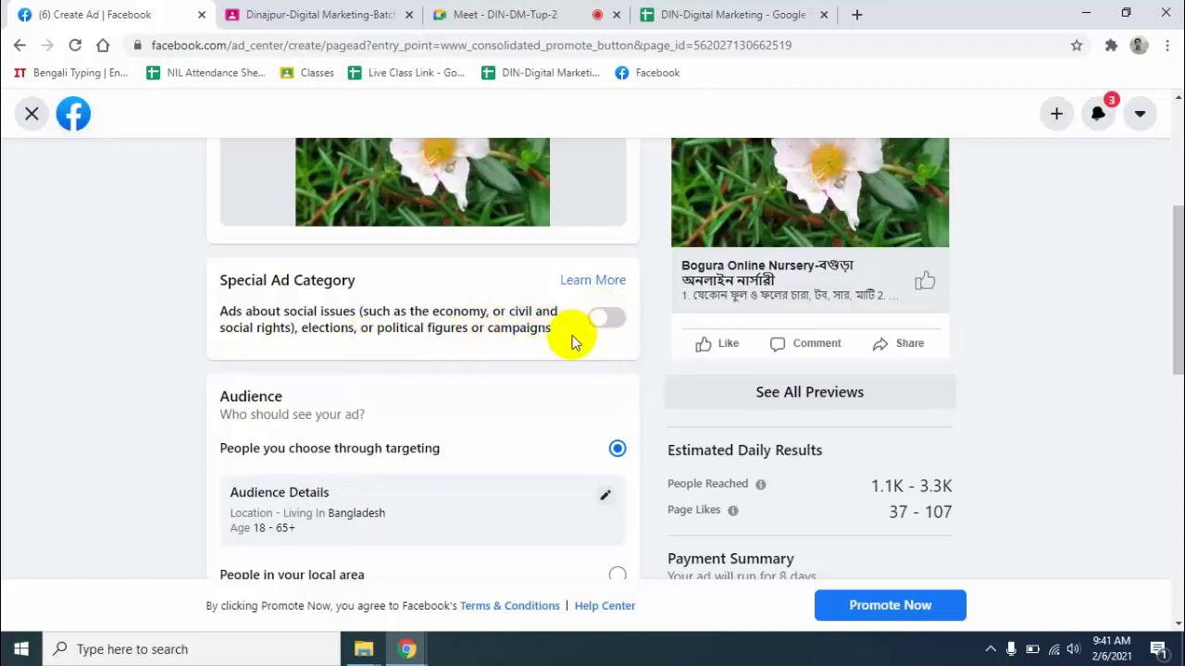
{"action": "scroll", "coordinate": [572, 341], "scroll_direction": "down", "scroll_amount": 1}
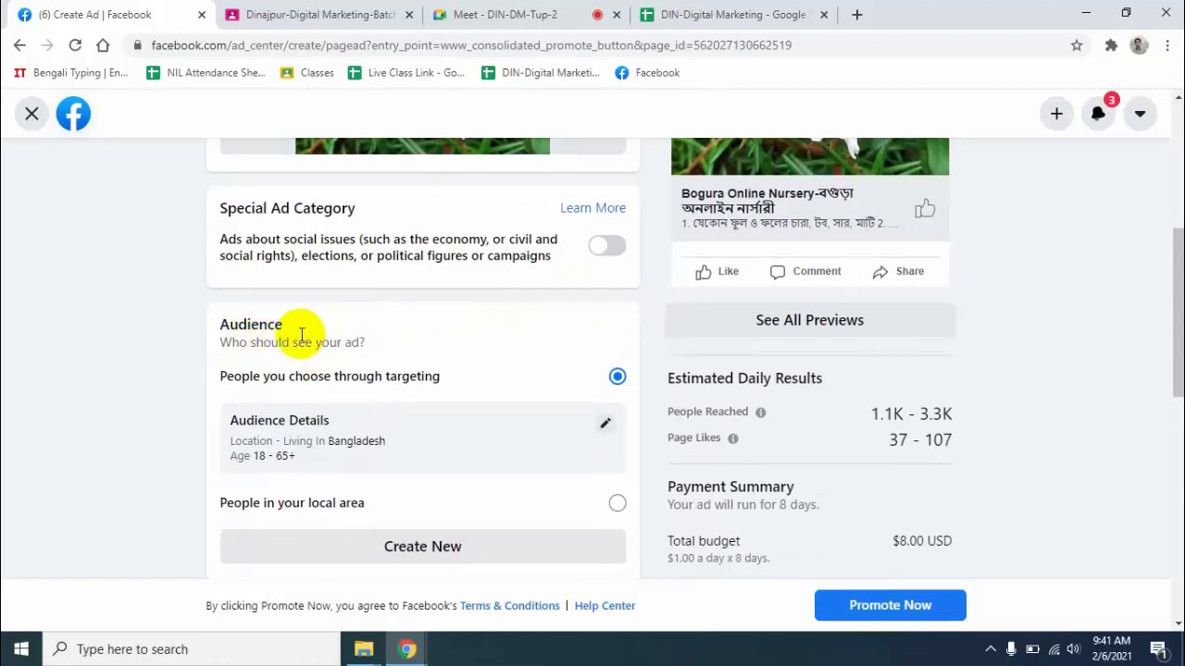
{"action": "scroll", "coordinate": [1049, 284], "scroll_direction": "up", "scroll_amount": 3}
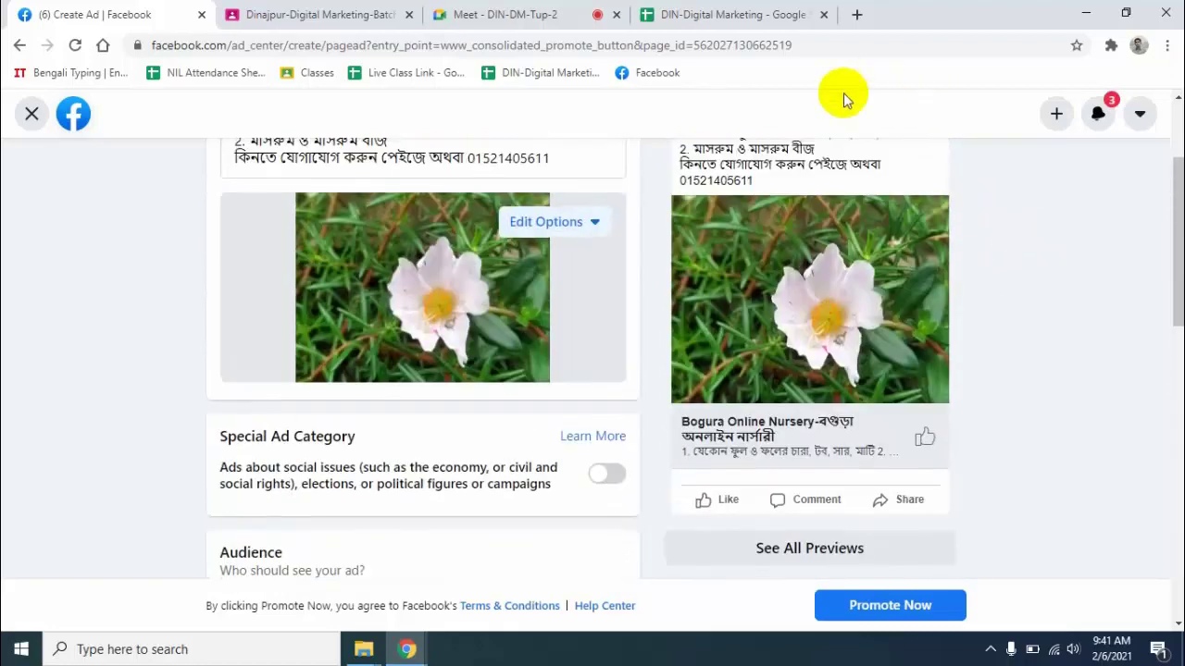
{"action": "scroll", "coordinate": [963, 287], "scroll_direction": "up", "scroll_amount": 2}
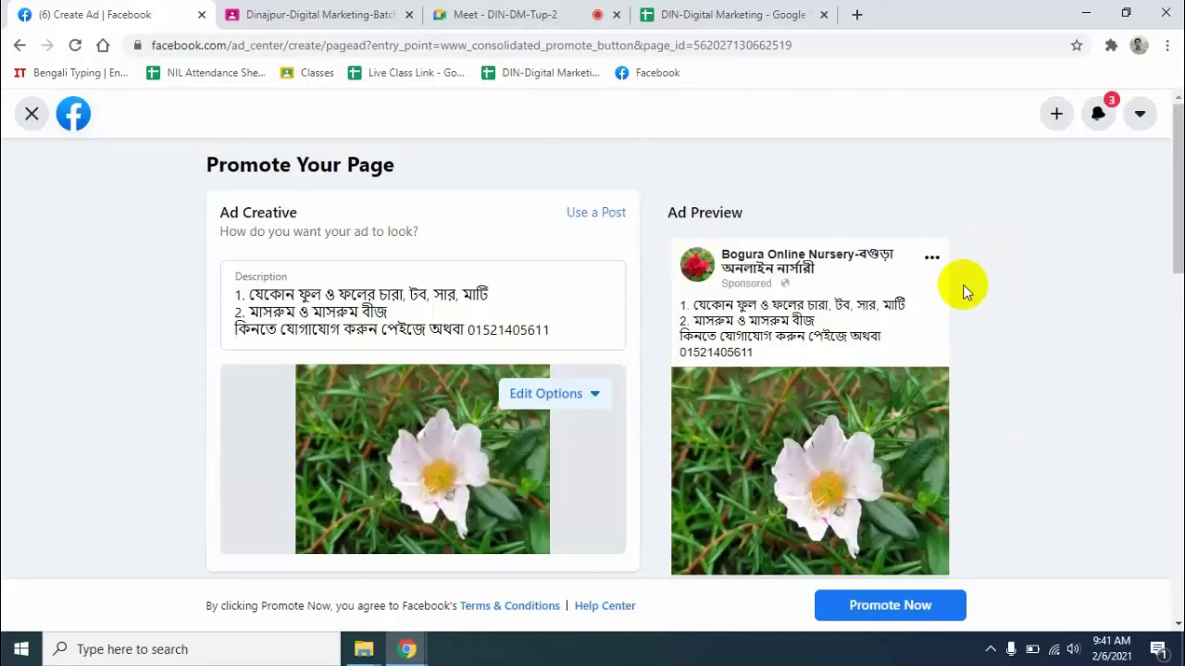
{"action": "scroll", "coordinate": [959, 392], "scroll_direction": "down", "scroll_amount": 3}
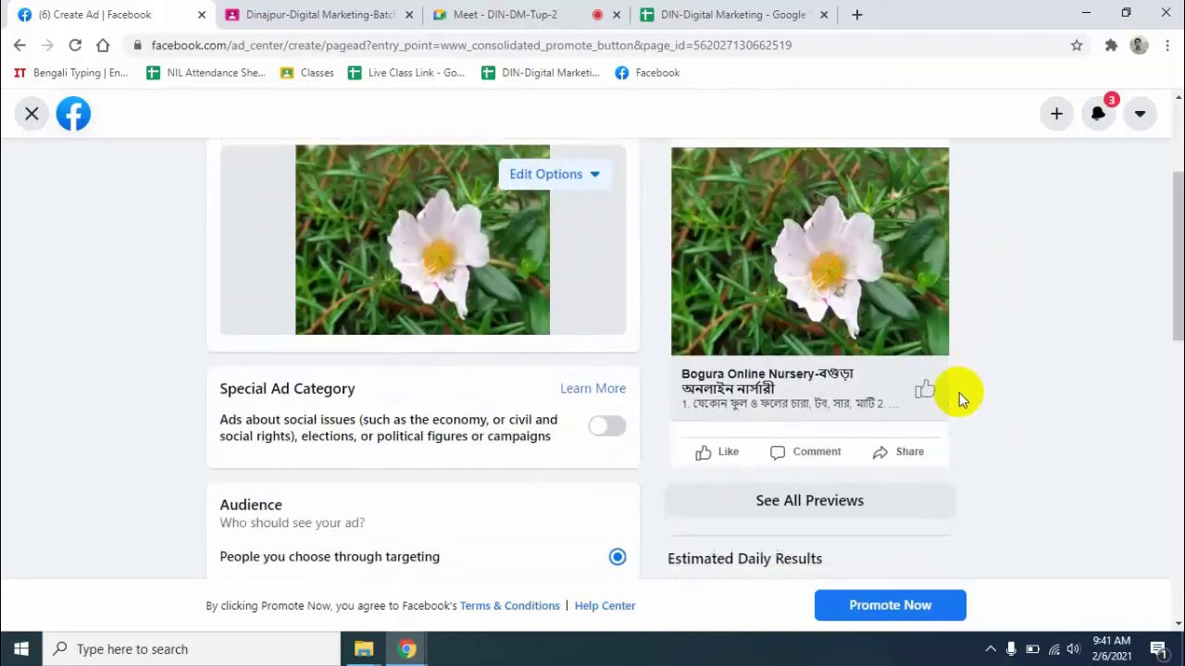
{"action": "scroll", "coordinate": [959, 393], "scroll_direction": "down", "scroll_amount": 3}
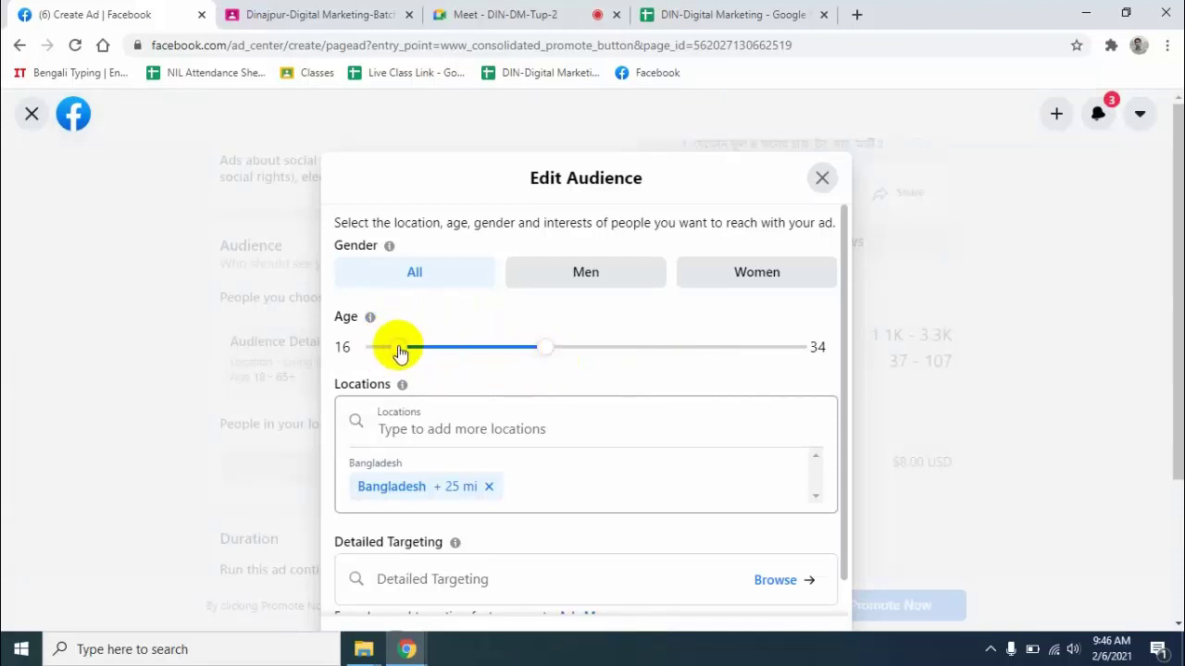
Set the audience's maximum age to 40 and try the Men and Women gender options before reselecting All.
{"action": "left_click", "coordinate": [547, 349]}
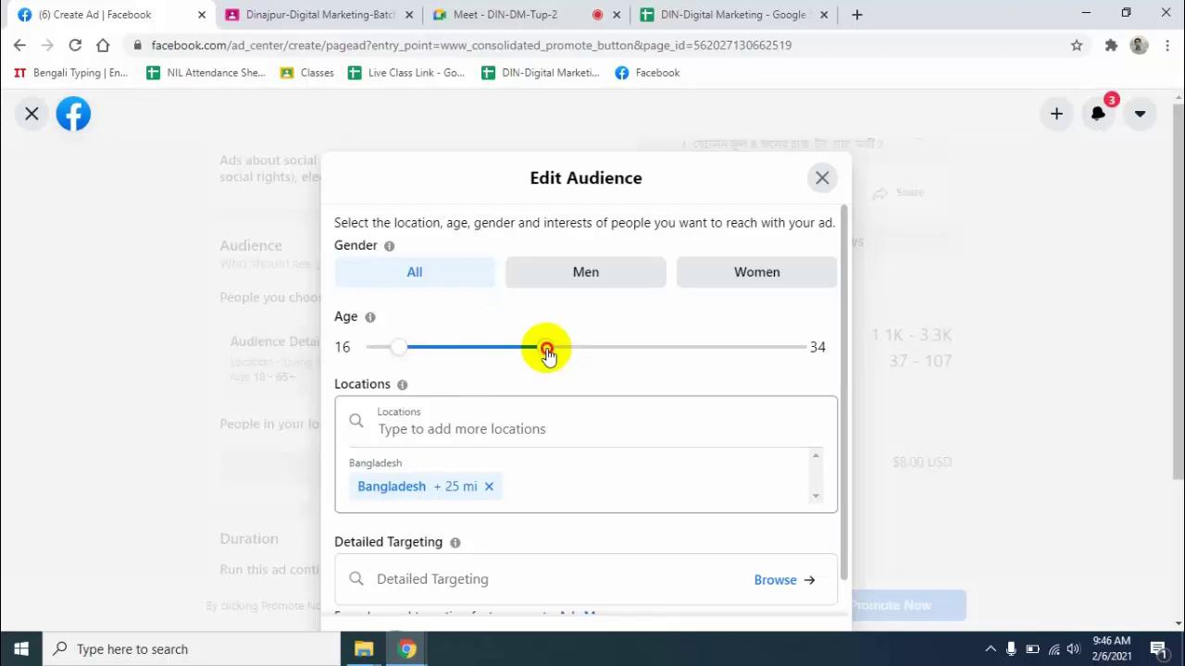
{"action": "left_click_drag", "start_coordinate": [547, 350], "coordinate": [600, 357]}
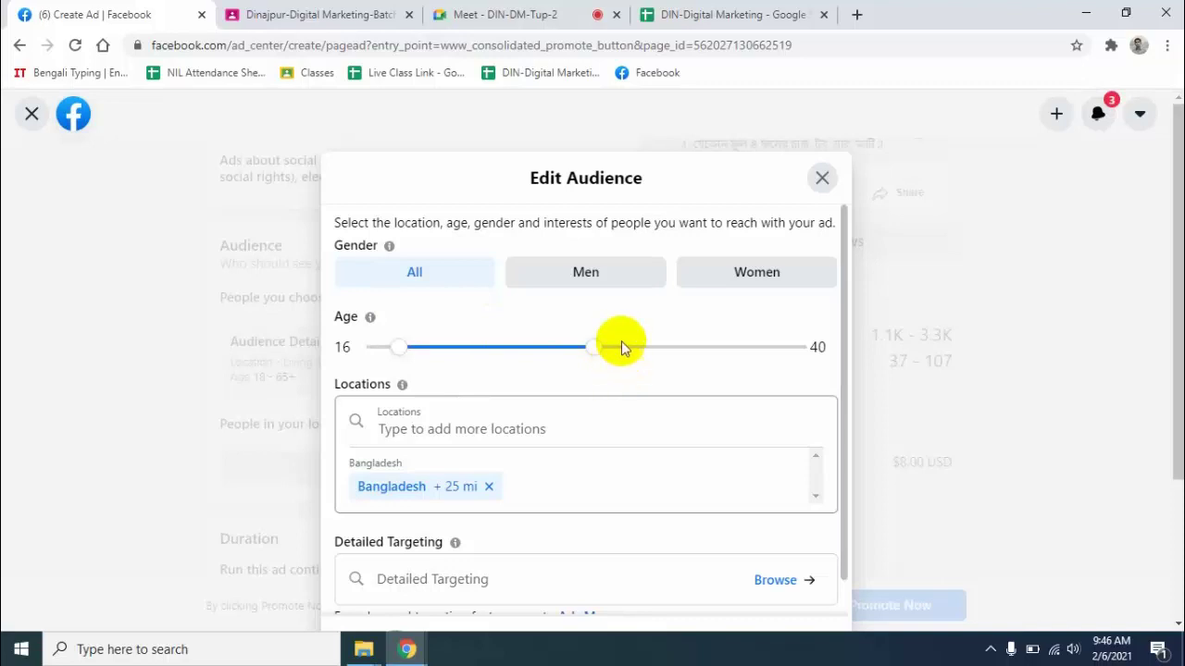
{"action": "left_click", "coordinate": [597, 282]}
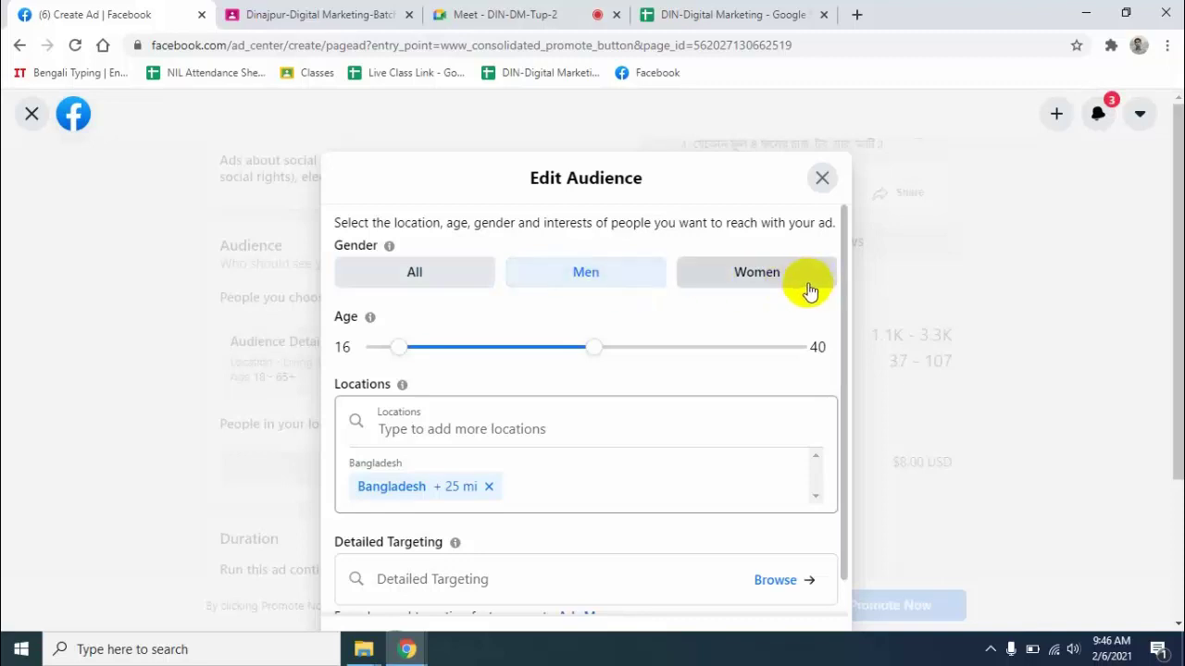
{"action": "left_click", "coordinate": [761, 280]}
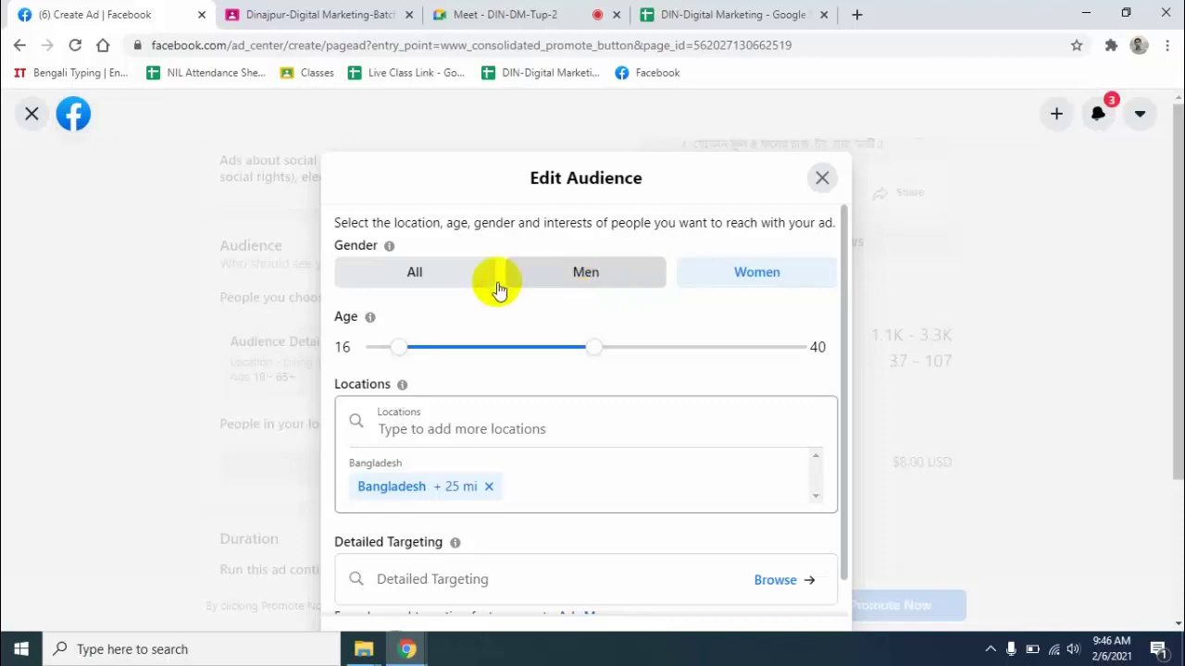
{"action": "left_click", "coordinate": [416, 275]}
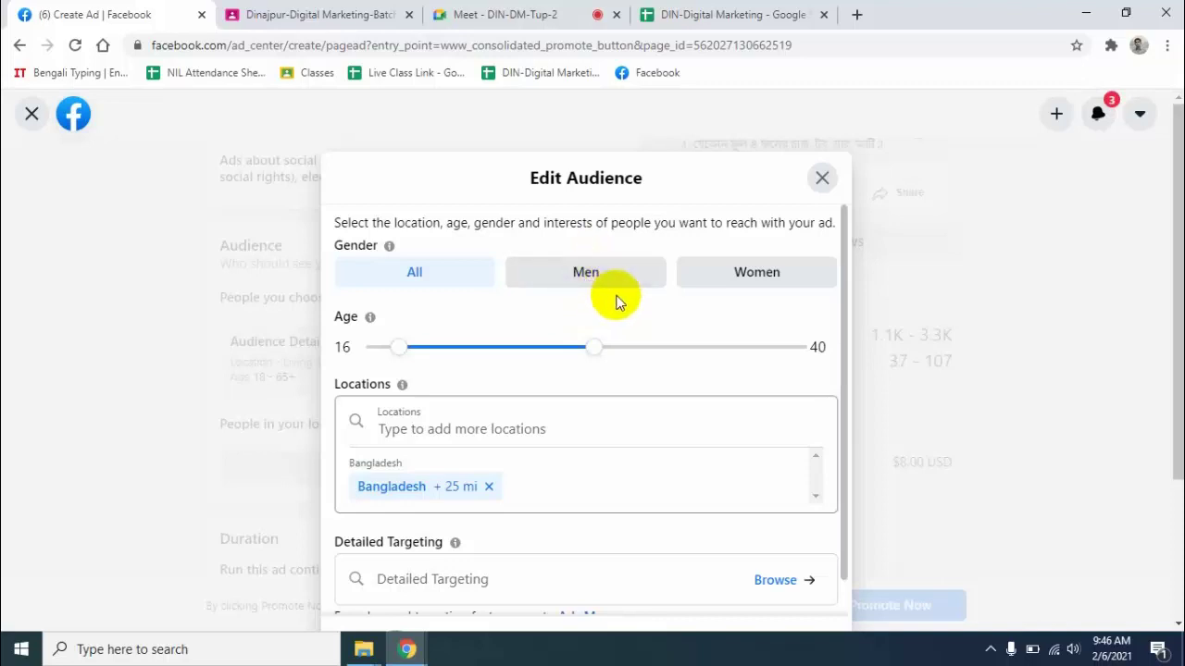
Open the audience's location entry and examine the Bangladesh targeting map and potential reach.
{"action": "scroll", "coordinate": [619, 303], "scroll_direction": "down", "scroll_amount": 1}
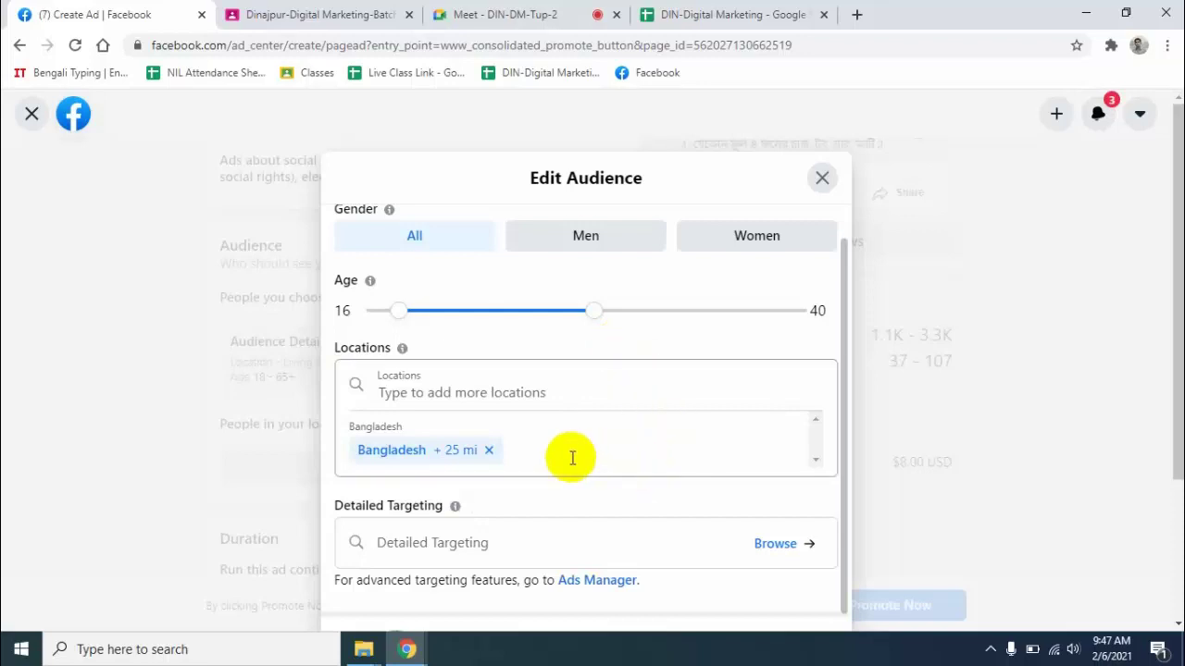
{"action": "left_click", "coordinate": [455, 392]}
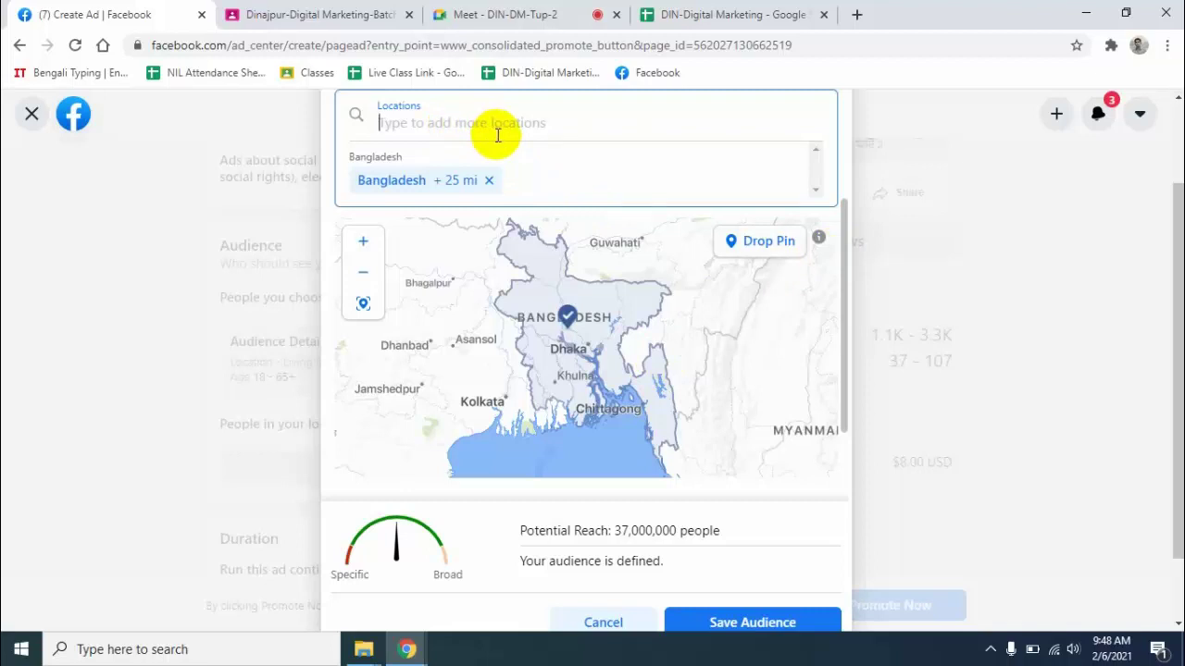
{"action": "scroll", "coordinate": [591, 407], "scroll_direction": "down", "scroll_amount": 1}
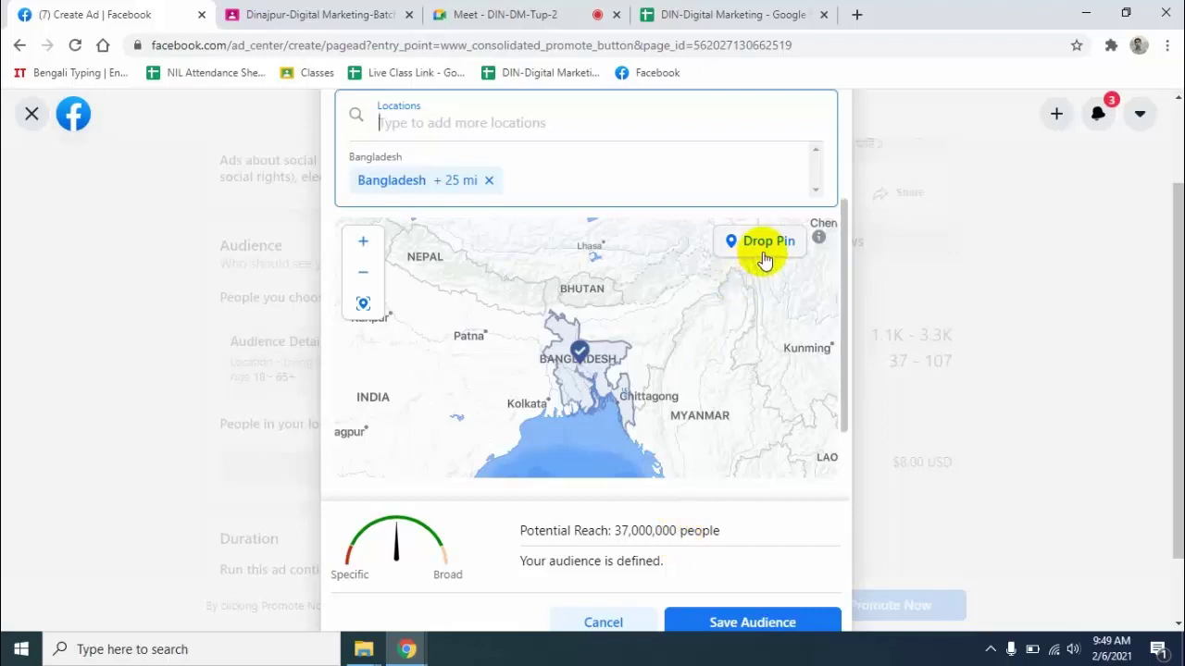
Try restricting the audience gender to Men, check the potential reach, and discard the audience edits.
{"action": "scroll", "coordinate": [761, 257], "scroll_direction": "up", "scroll_amount": 3}
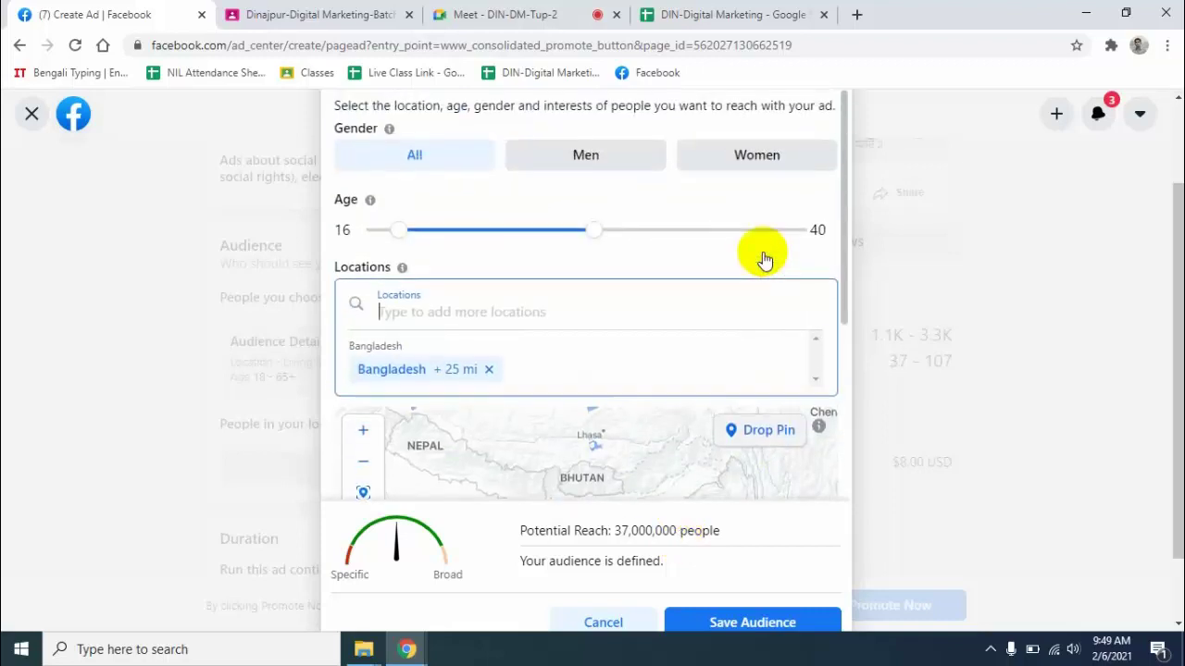
{"action": "left_click", "coordinate": [575, 155]}
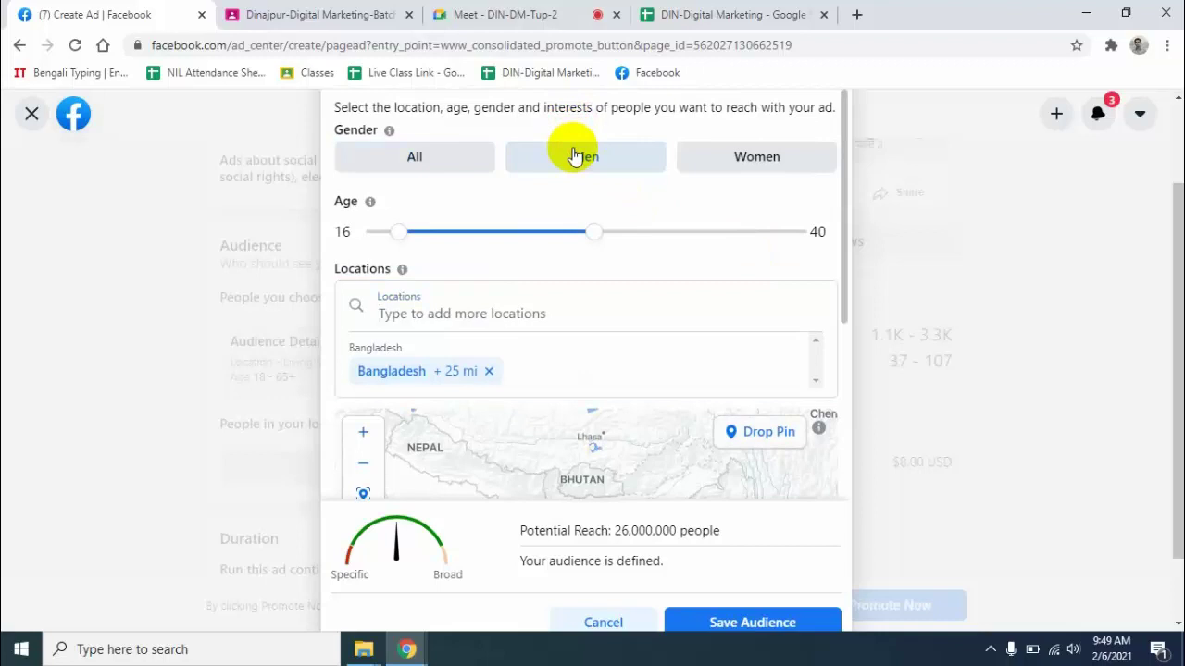
{"action": "scroll", "coordinate": [683, 313], "scroll_direction": "down", "scroll_amount": 3}
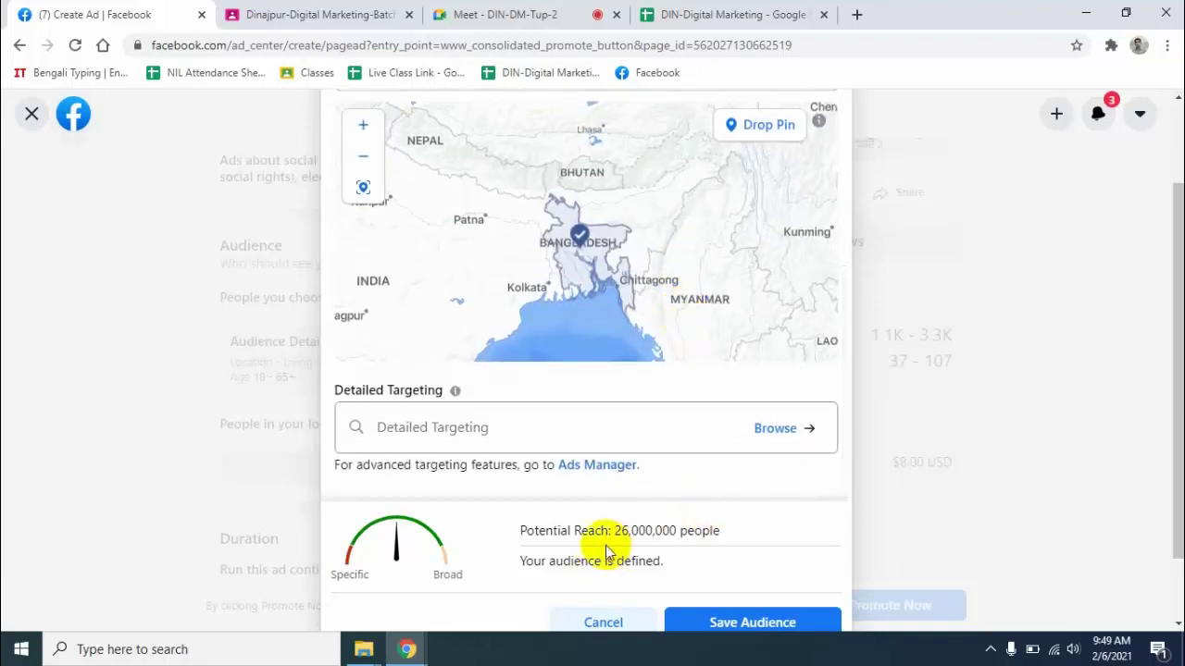
{"action": "scroll", "coordinate": [659, 500], "scroll_direction": "up", "scroll_amount": 2}
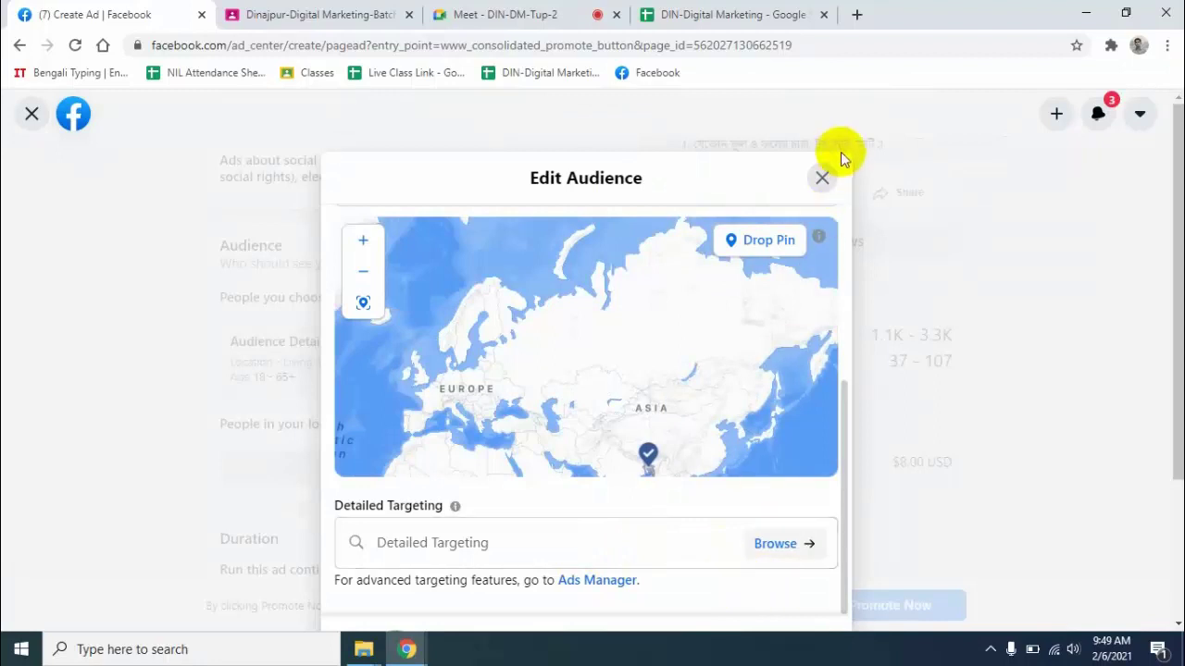
{"action": "left_click", "coordinate": [822, 179]}
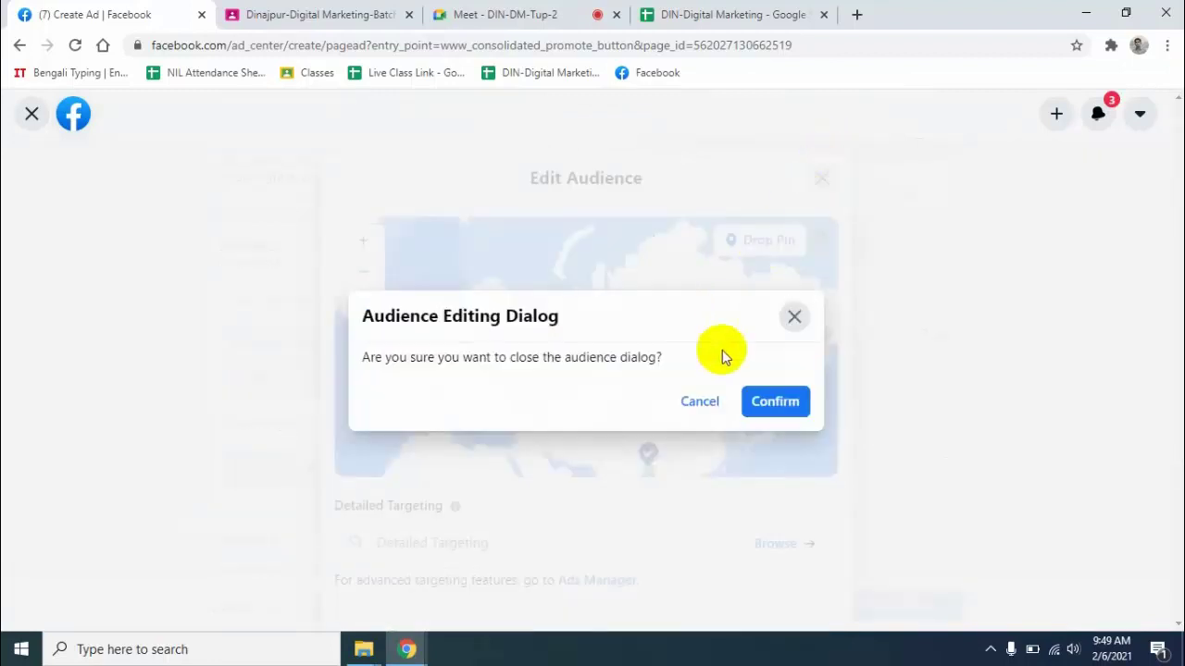
{"action": "left_click", "coordinate": [769, 402]}
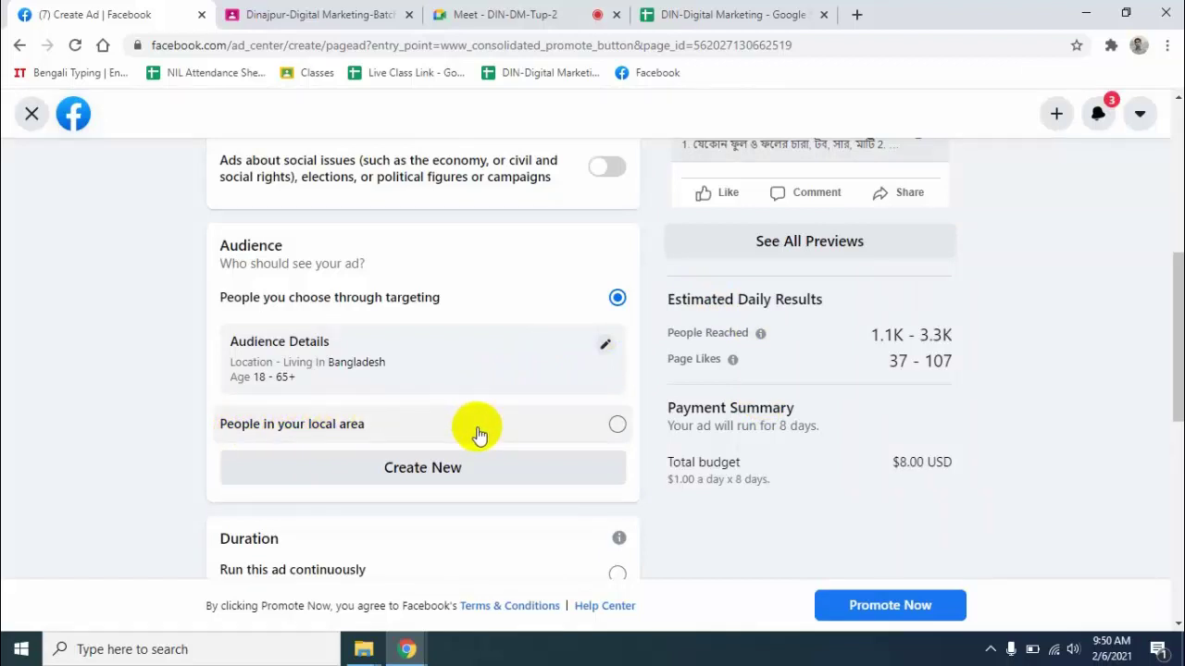
Try the local-area audience, review its details and radius map, and switch back to people chosen through targeting.
{"action": "left_click", "coordinate": [617, 428]}
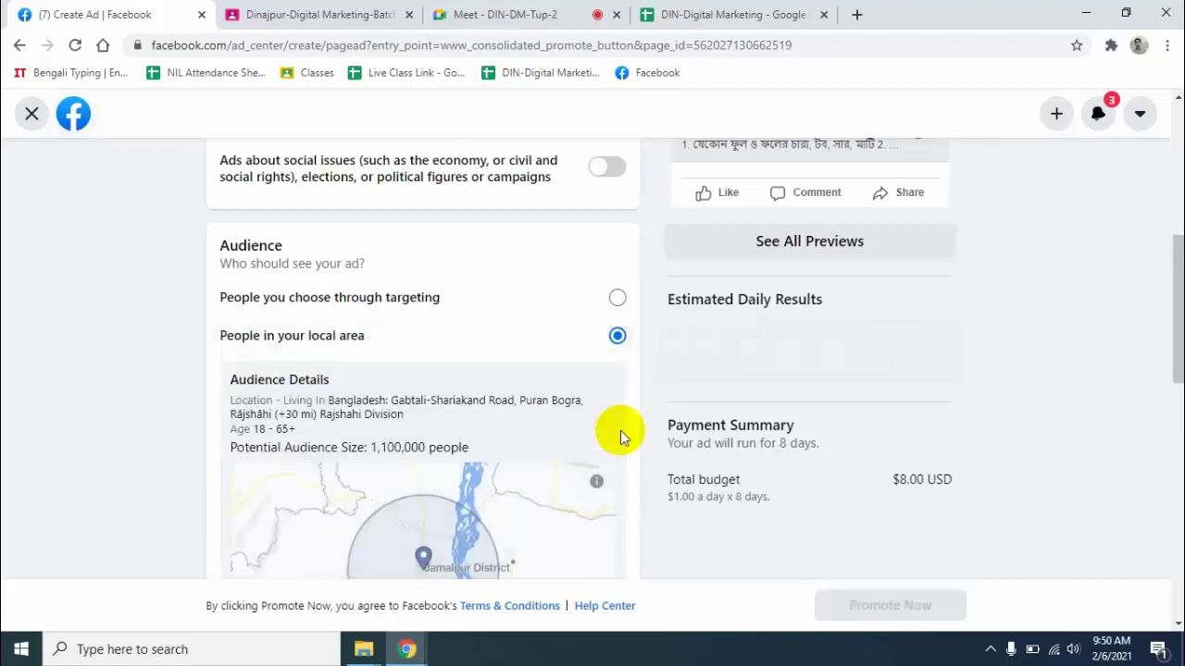
{"action": "scroll", "coordinate": [668, 467], "scroll_direction": "down", "scroll_amount": 2}
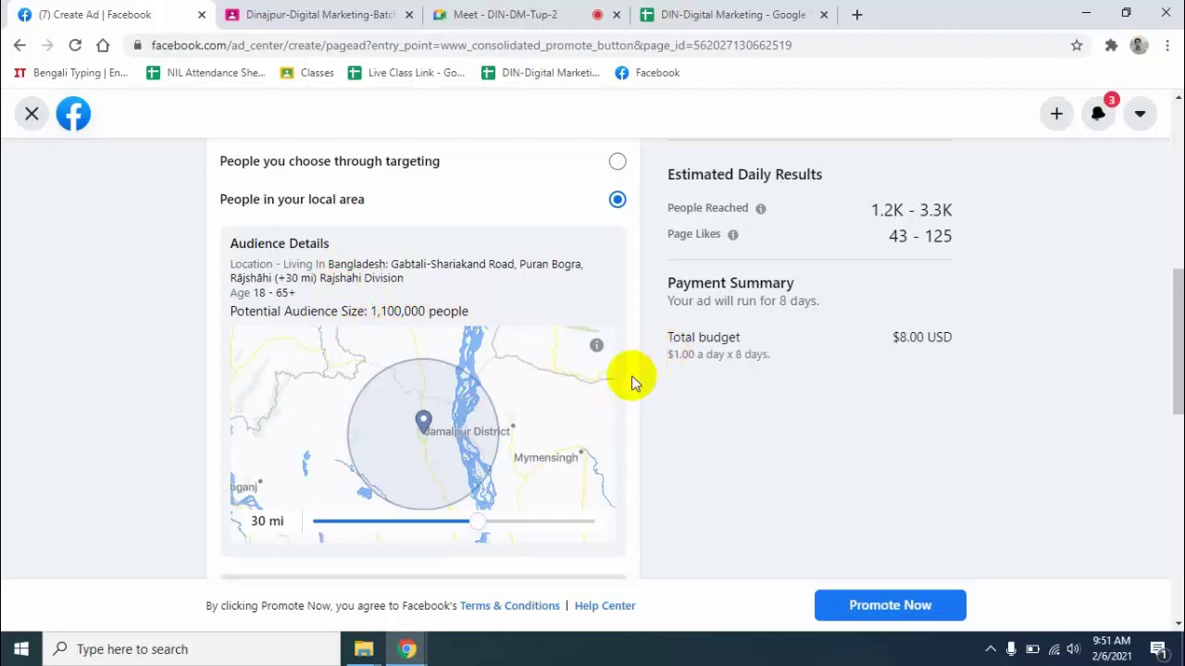
{"action": "scroll", "coordinate": [629, 377], "scroll_direction": "up", "scroll_amount": 2}
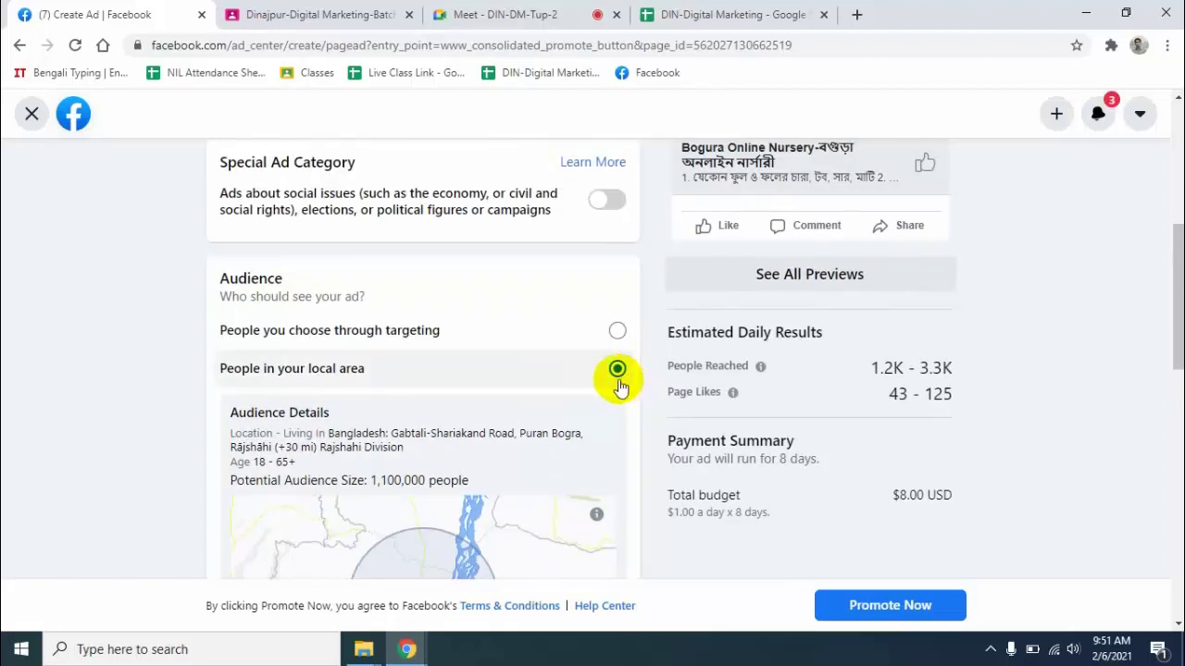
{"action": "left_click", "coordinate": [617, 333]}
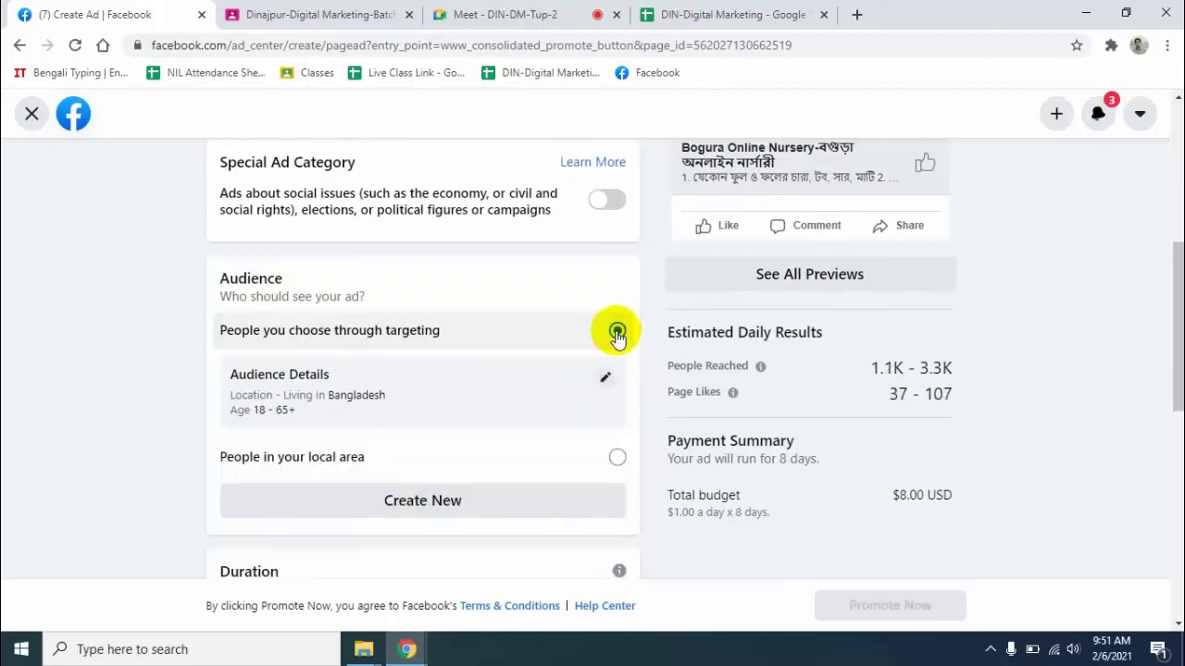